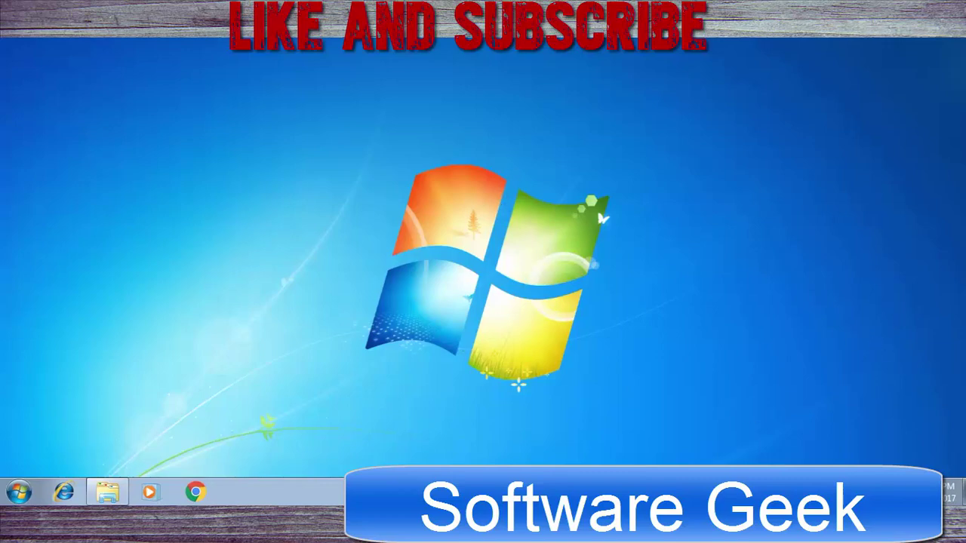
# Step: Turn the OkayFreedom VPN on and dismiss the missing api-ms-win-crt-runtime-l1-1-0.dll and service errors
pyautogui.rightClick(793, 492)
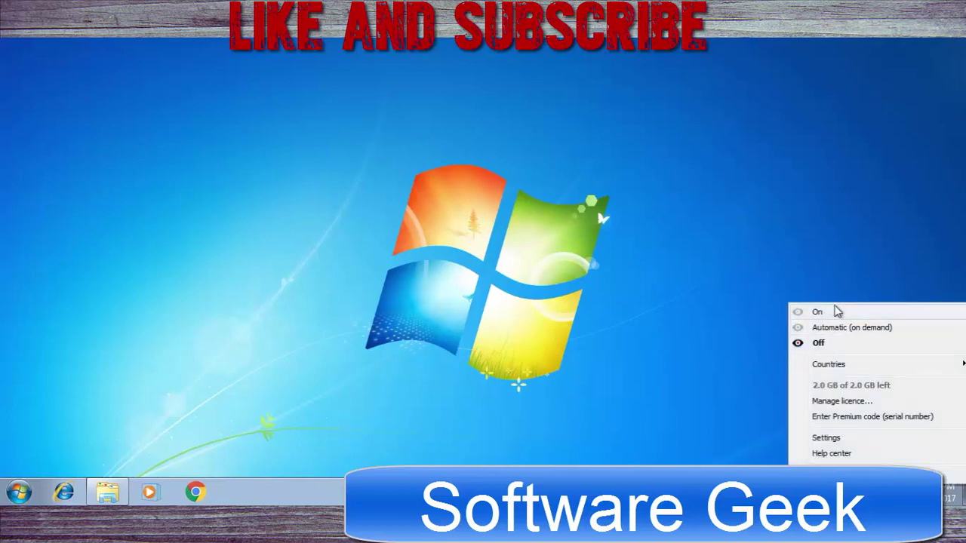
pyautogui.click(830, 311)
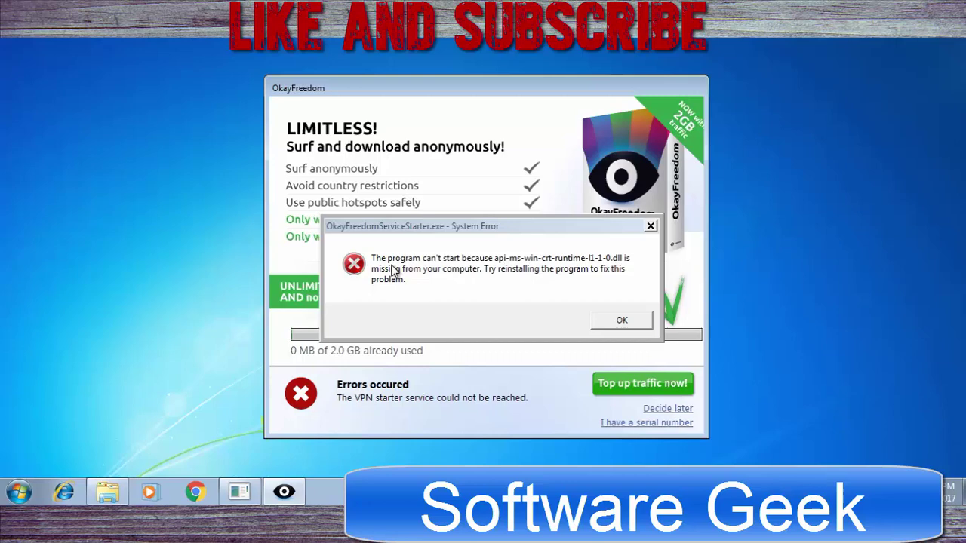
pyautogui.click(594, 321)
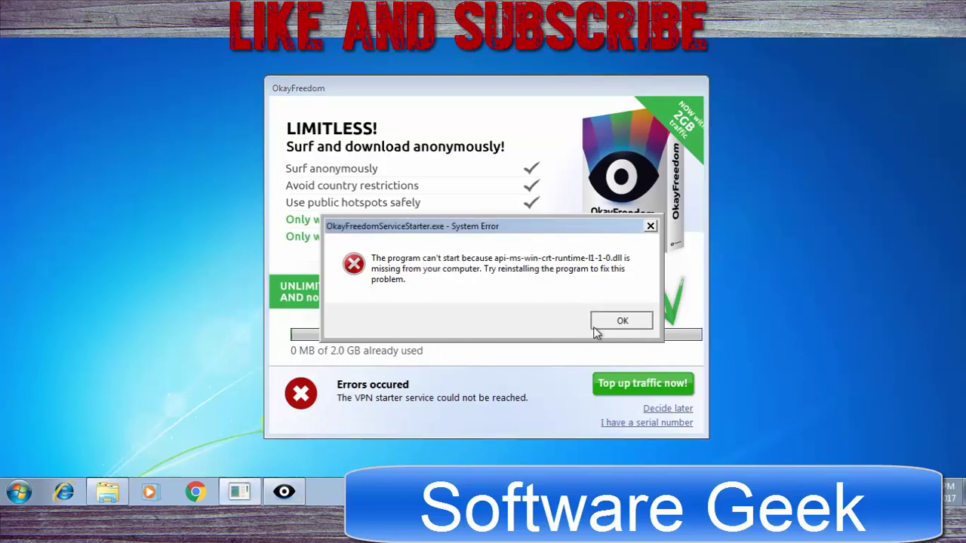
pyautogui.click(615, 320)
pyautogui.click(616, 322)
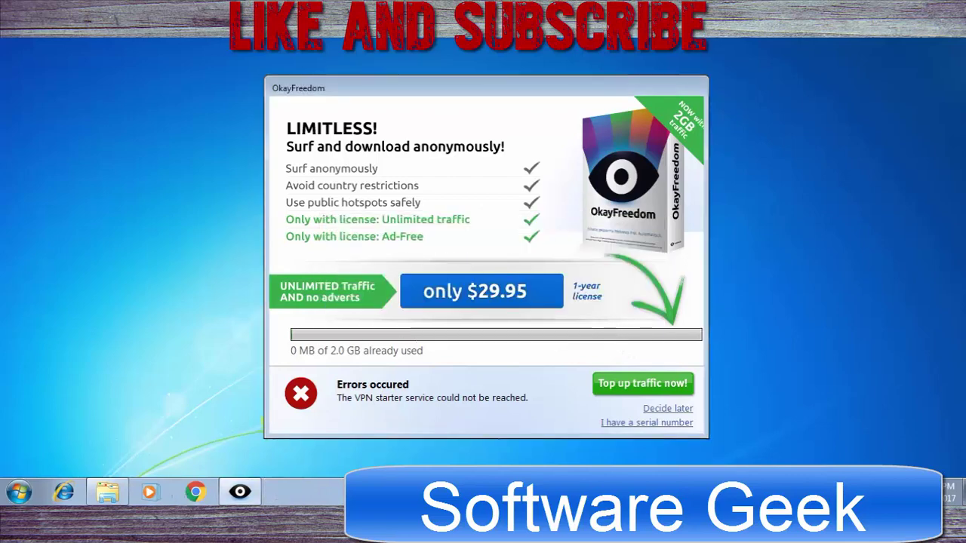
pyautogui.click(667, 408)
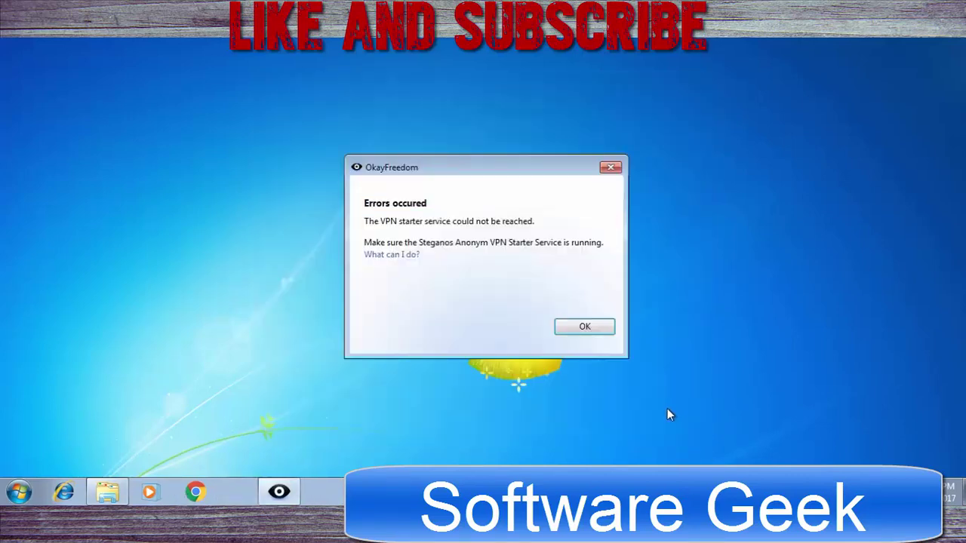
pyautogui.click(590, 329)
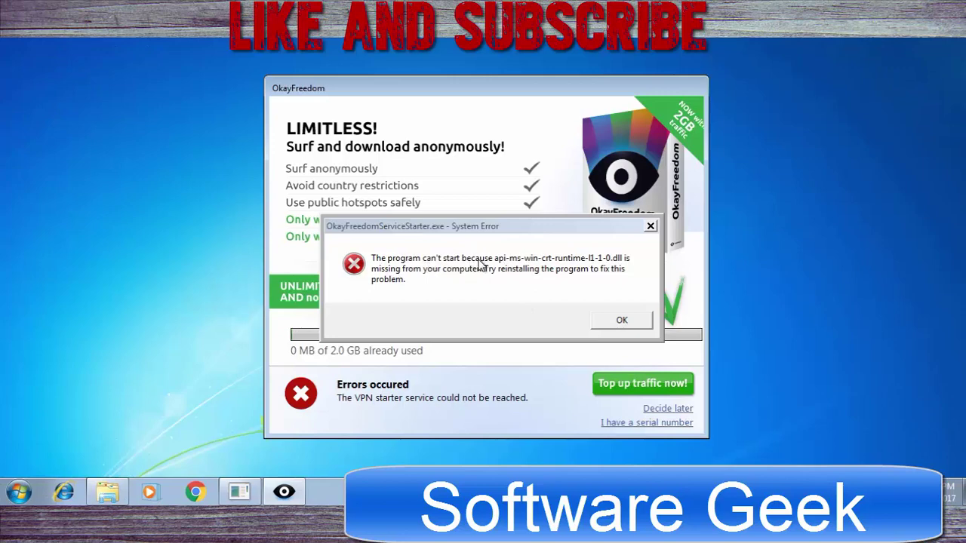
# Step: Dismiss the DLL error, postpone the licence offer and acknowledge the starter-service error, twice
pyautogui.click(620, 322)
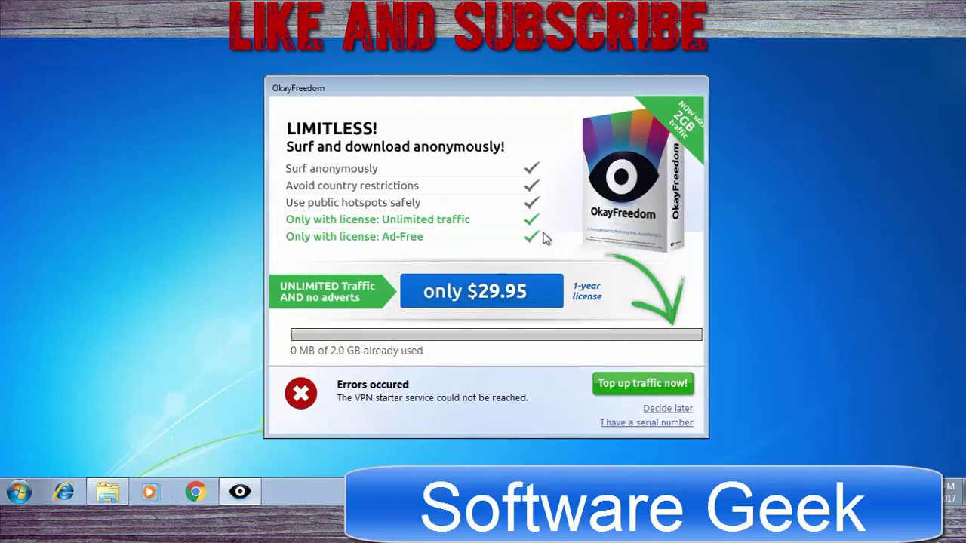
pyautogui.click(668, 409)
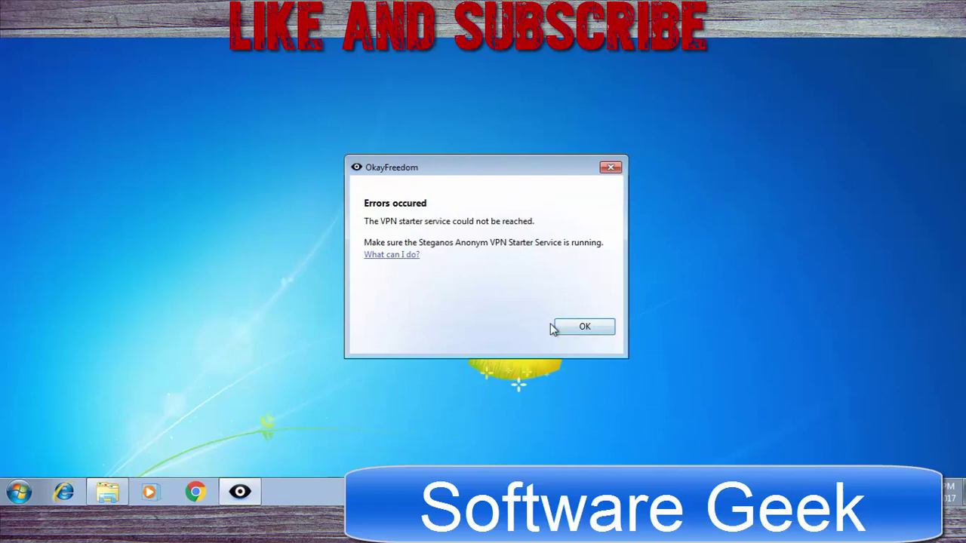
pyautogui.click(593, 330)
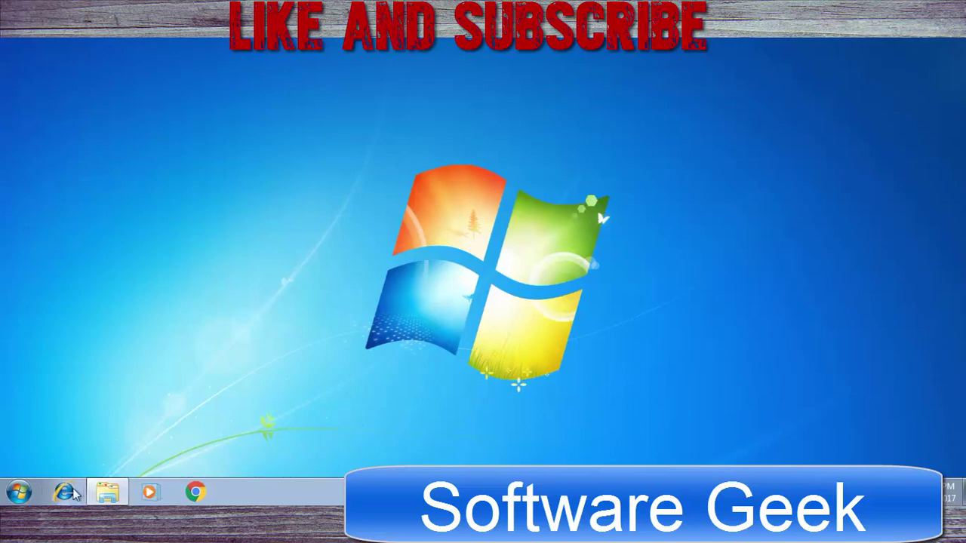
pyautogui.click(110, 493)
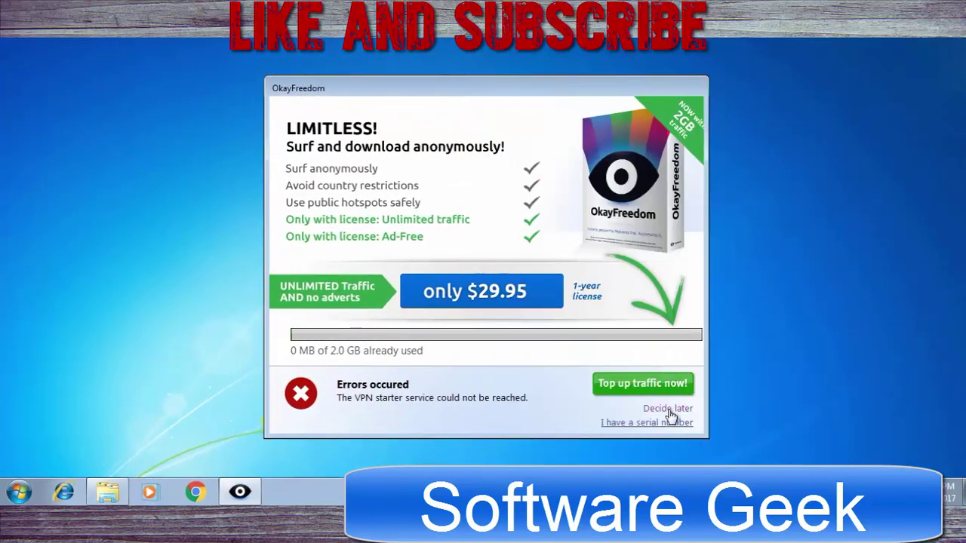
pyautogui.click(668, 409)
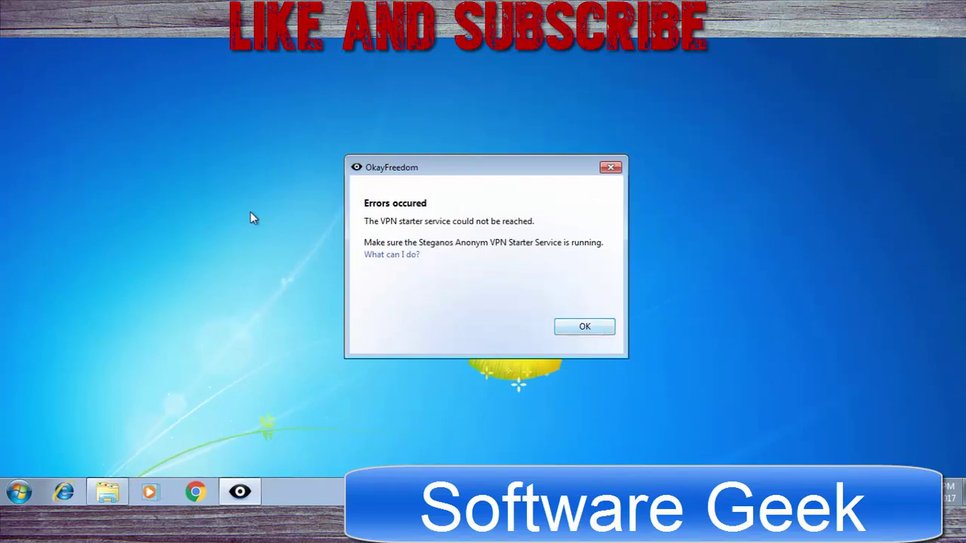
pyautogui.click(591, 329)
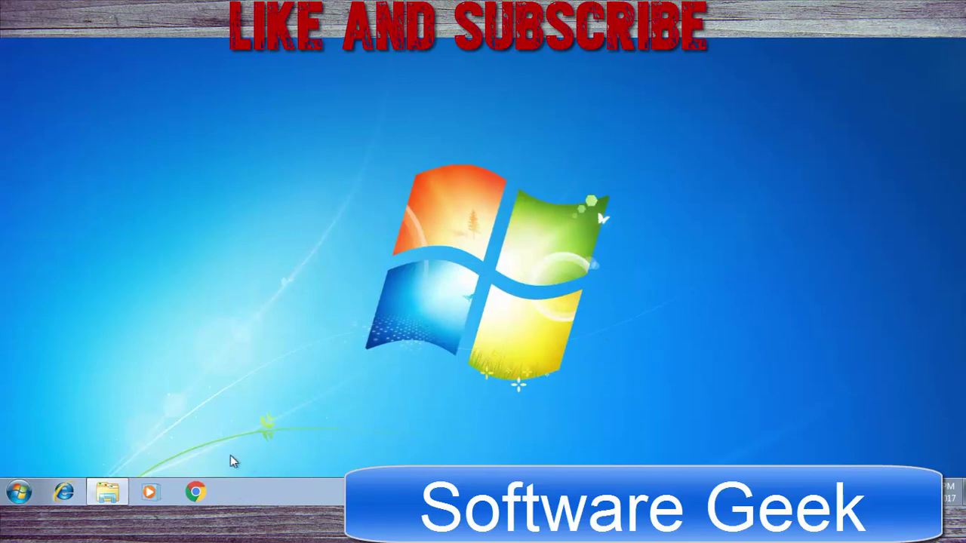
# Step: Start the English download of Visual C++ Redistributable for Visual Studio 2015 from Microsoft Download Center
pyautogui.click(110, 492)
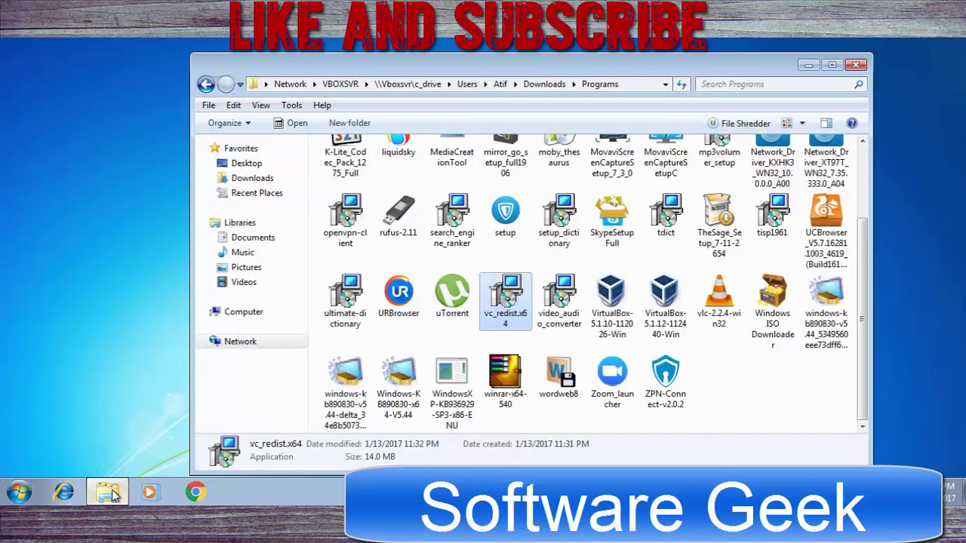
pyautogui.doubleClick(498, 313)
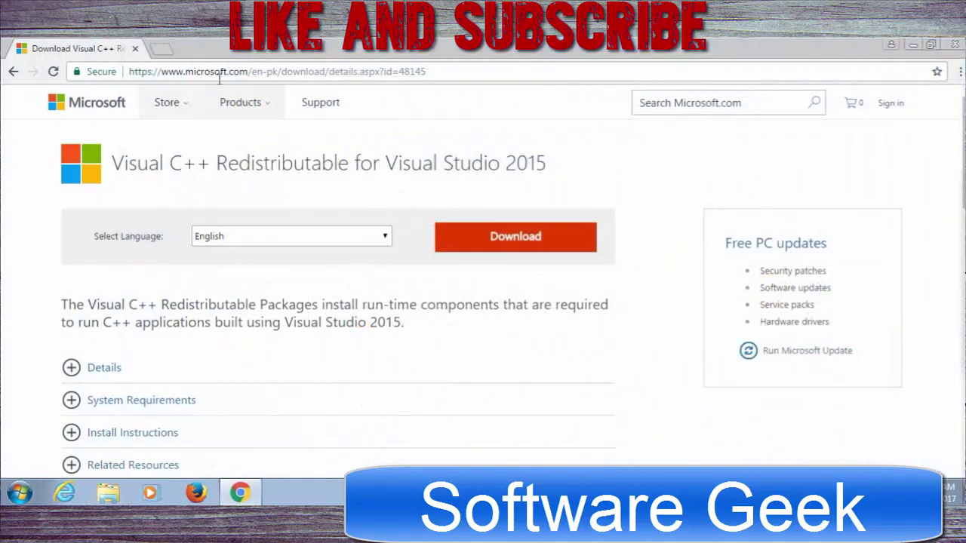
pyautogui.moveTo(131, 71); pyautogui.dragTo(453, 76)
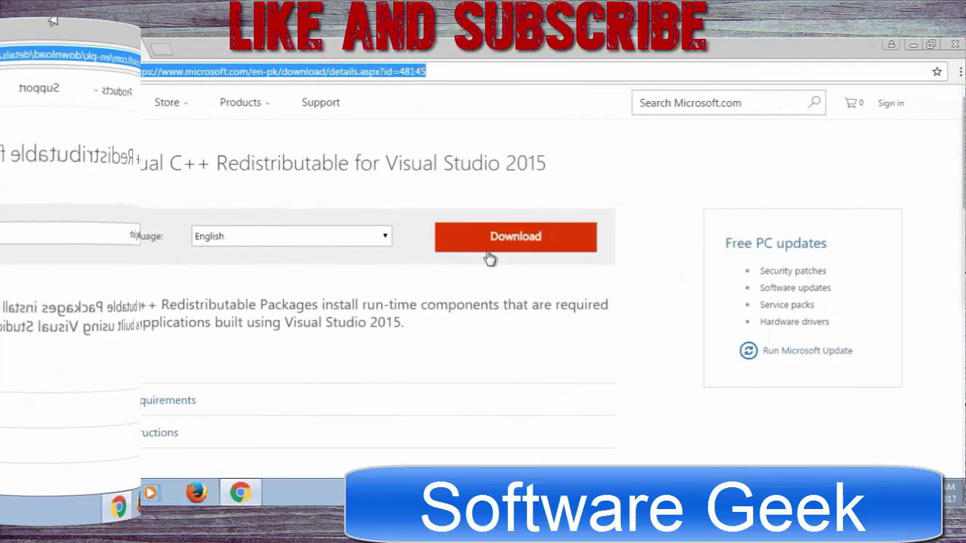
pyautogui.click(300, 236)
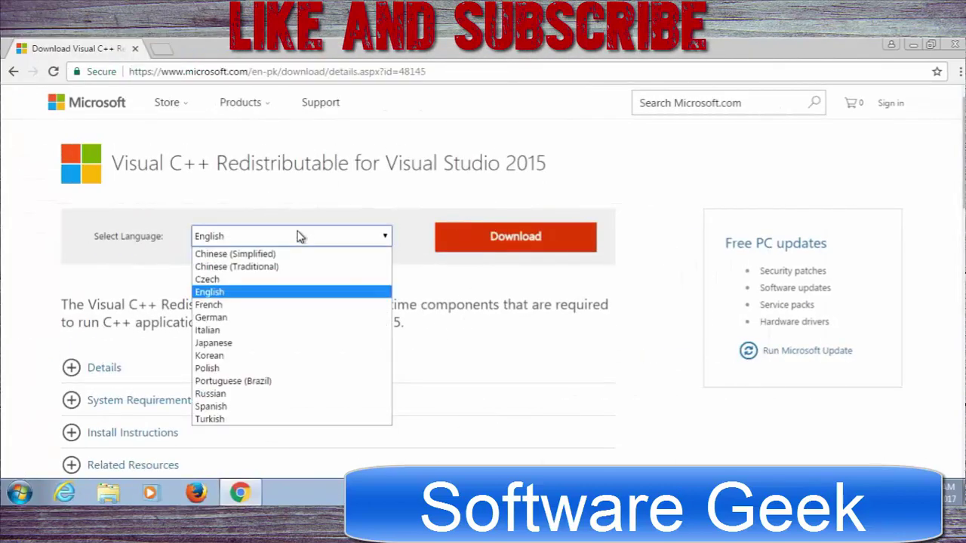
pyautogui.click(259, 296)
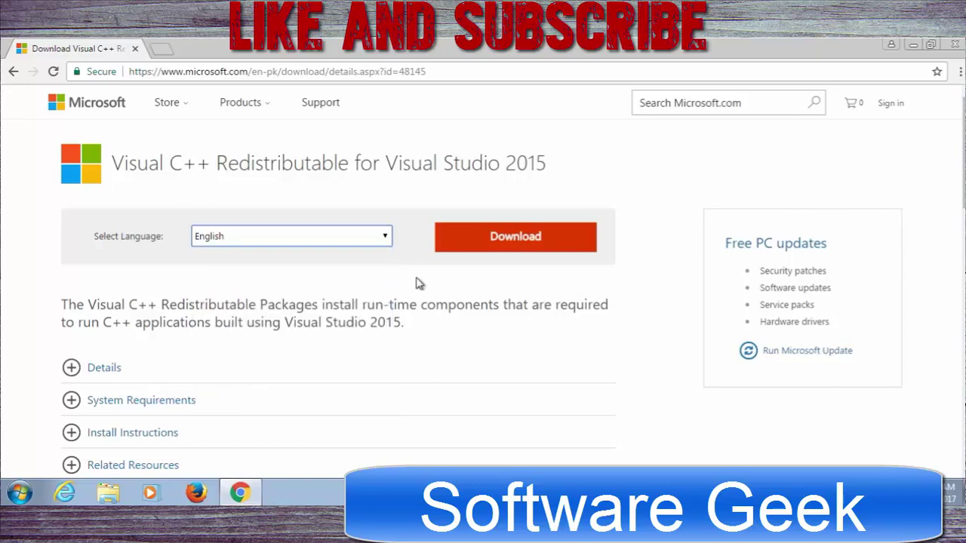
pyautogui.click(483, 244)
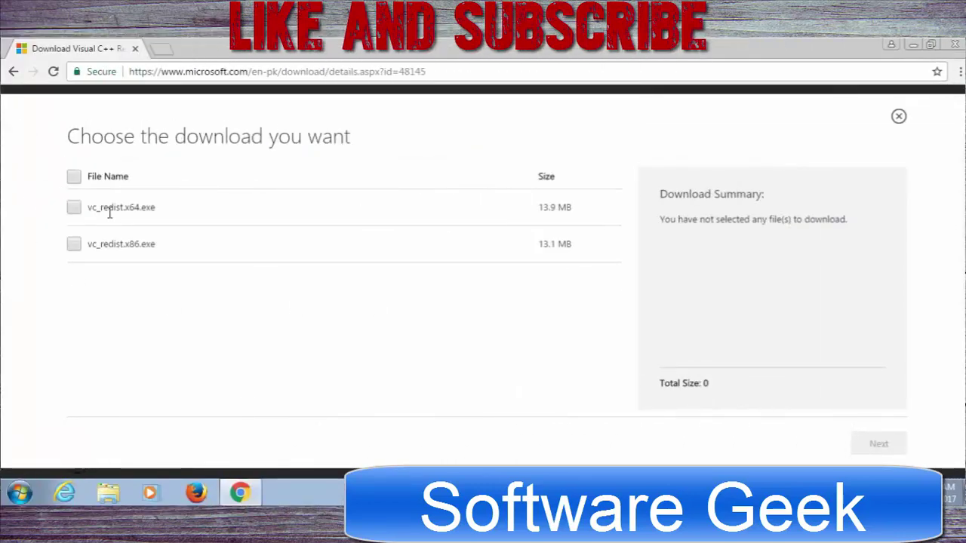
# Step: Select only the 64-bit vc_redist.x64.exe package and download it
pyautogui.moveTo(91, 209); pyautogui.dragTo(137, 205)
pyautogui.click(132, 214)
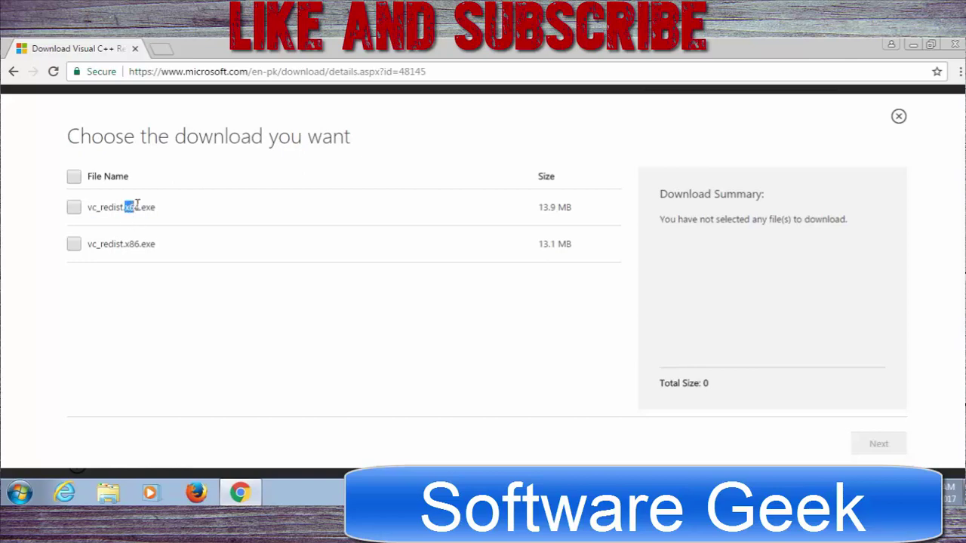
pyautogui.click(126, 243)
pyautogui.click(74, 209)
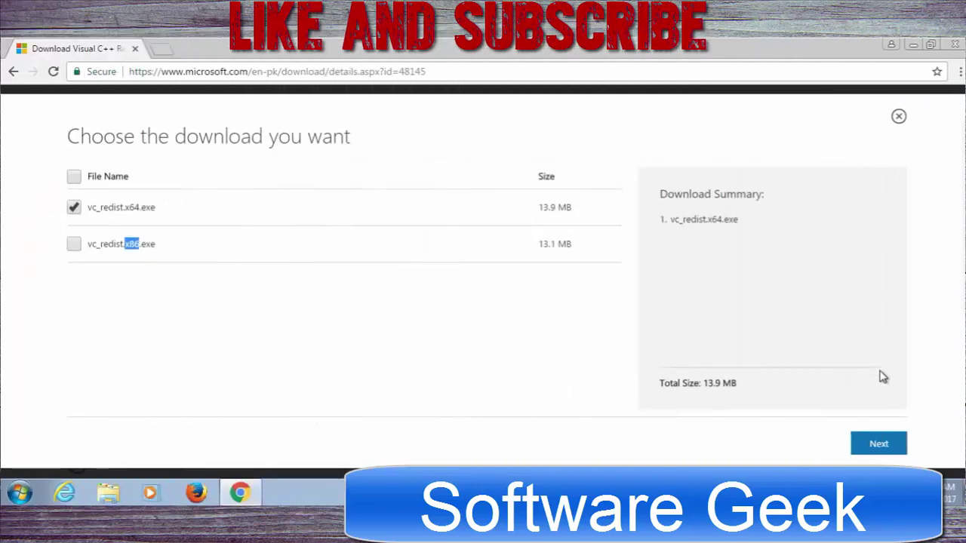
pyautogui.click(872, 445)
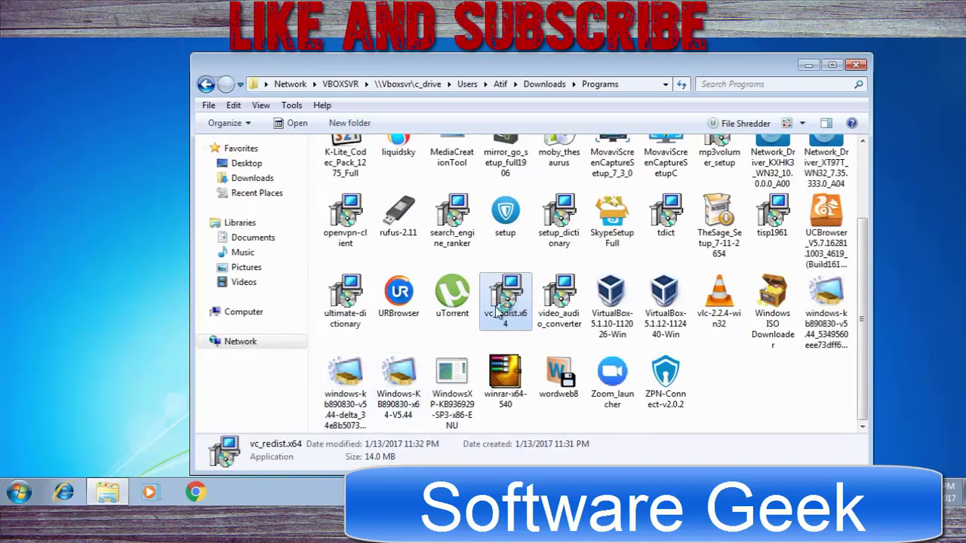
# Step: Run vc_redist.x64, accept the licence terms and install the 14.0.23918 redistributable
pyautogui.doubleClick(496, 312)
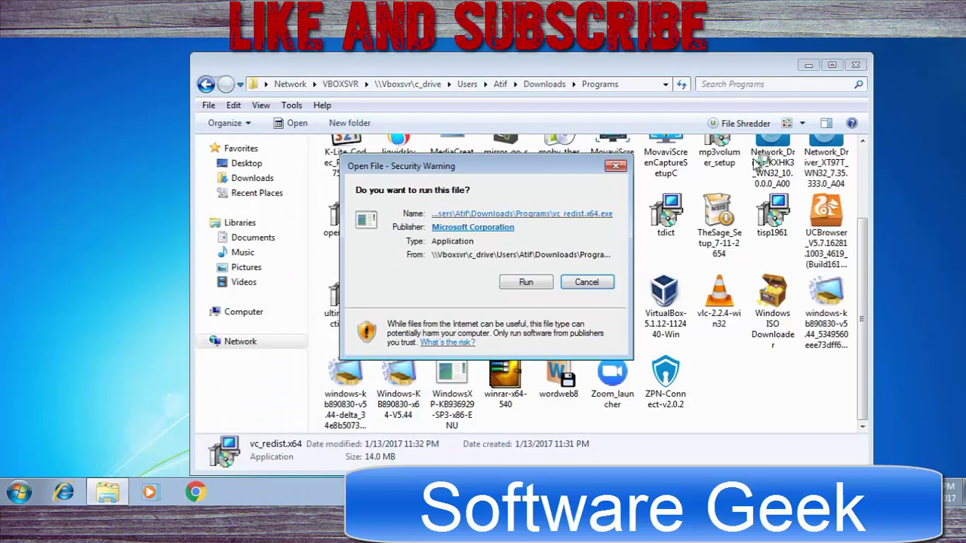
pyautogui.click(526, 281)
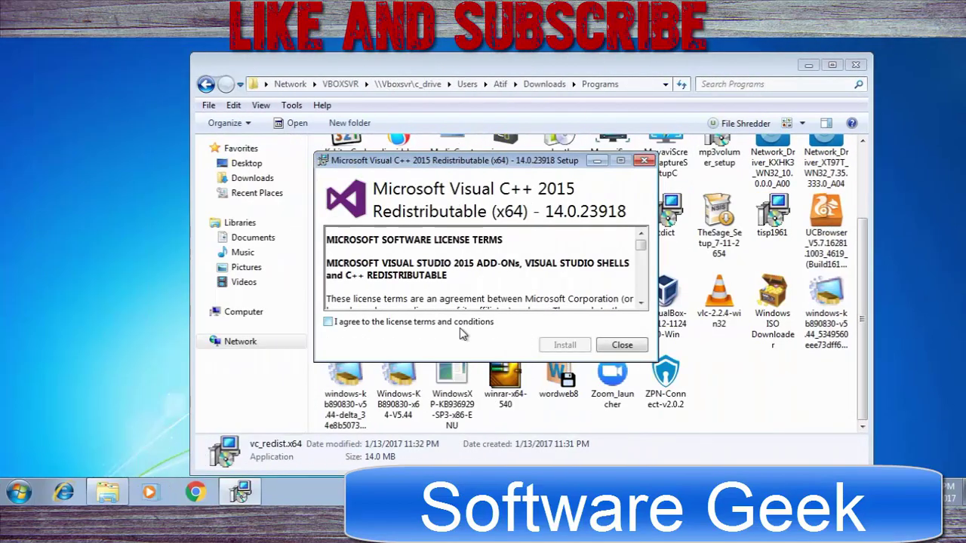
pyautogui.click(382, 325)
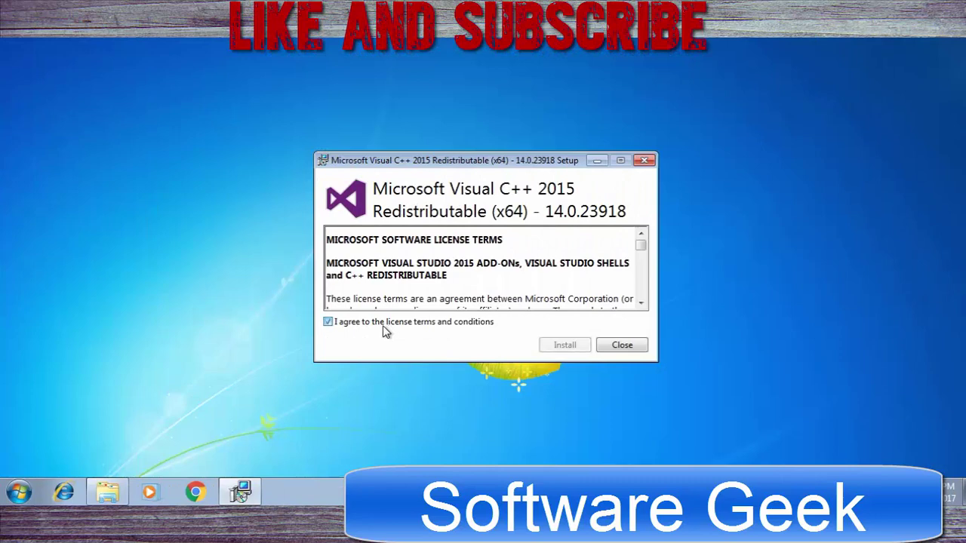
pyautogui.click(563, 344)
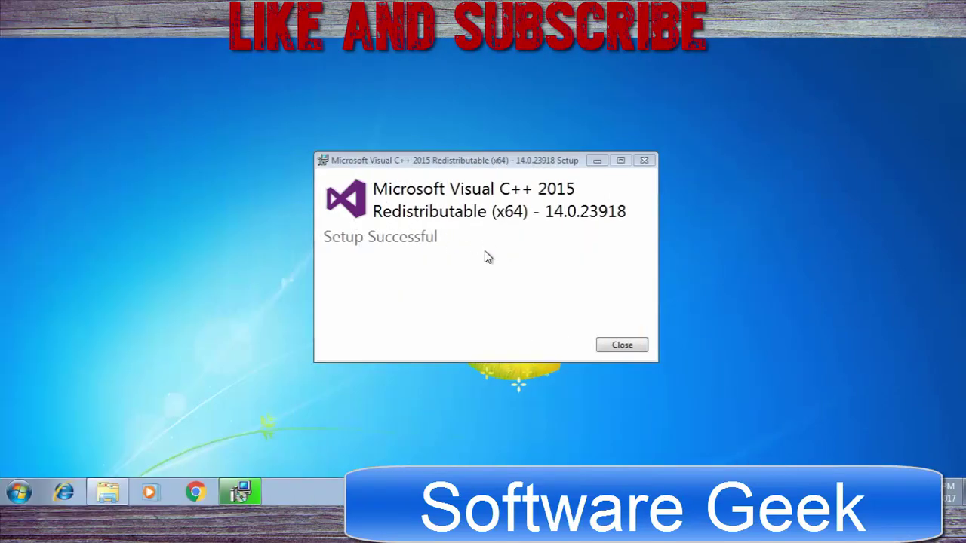
# Step: Close the finished setup, turn the VPN on without errors, and switch its identity to Austrian
pyautogui.click(629, 345)
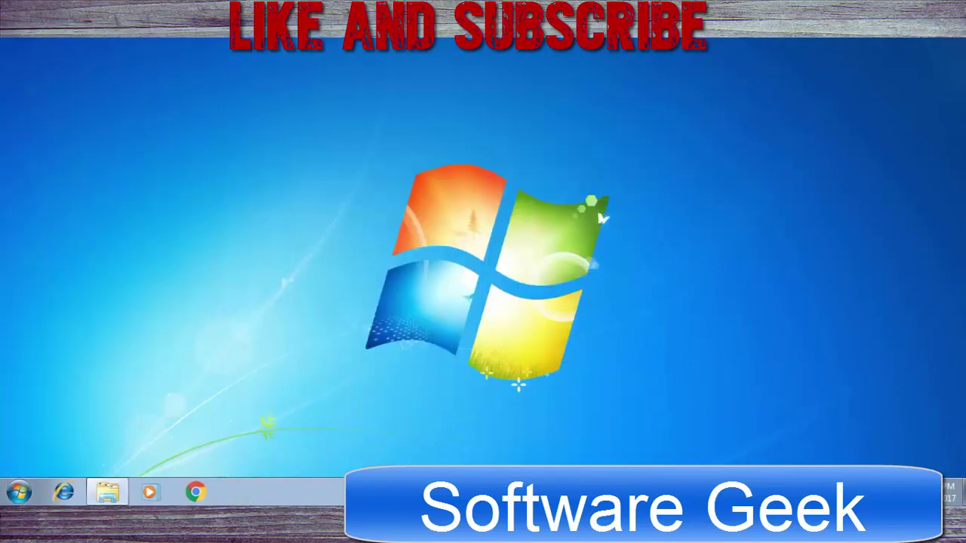
pyautogui.rightClick(792, 492)
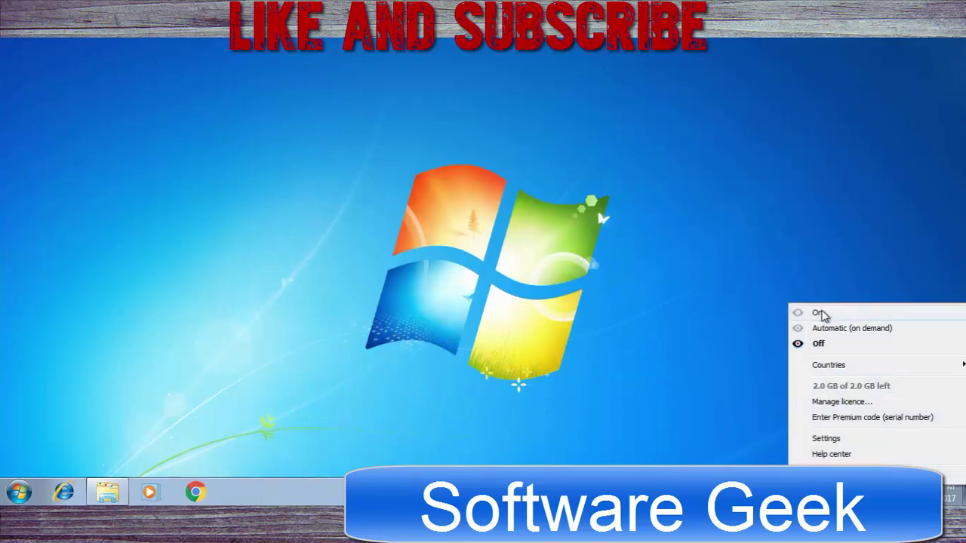
pyautogui.click(822, 311)
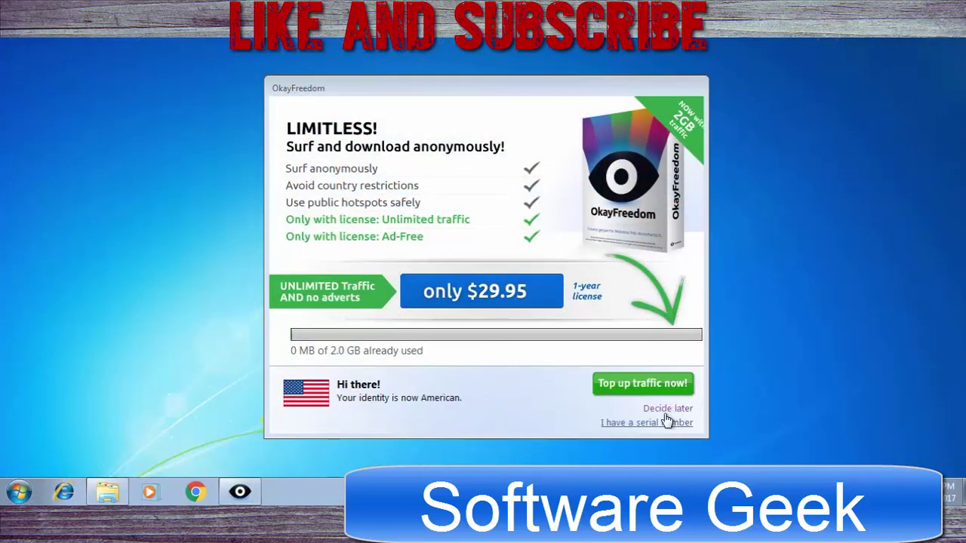
pyautogui.click(667, 410)
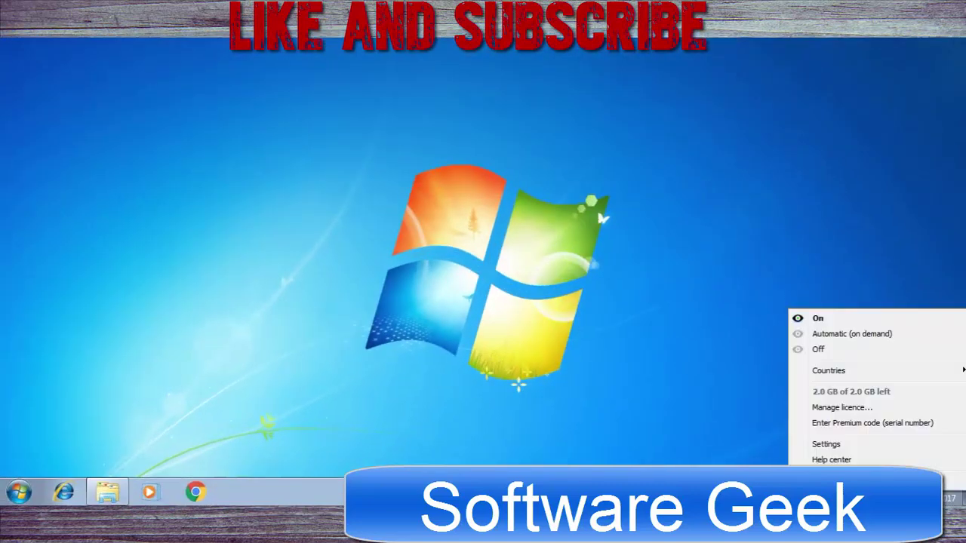
pyautogui.moveTo(863, 370)
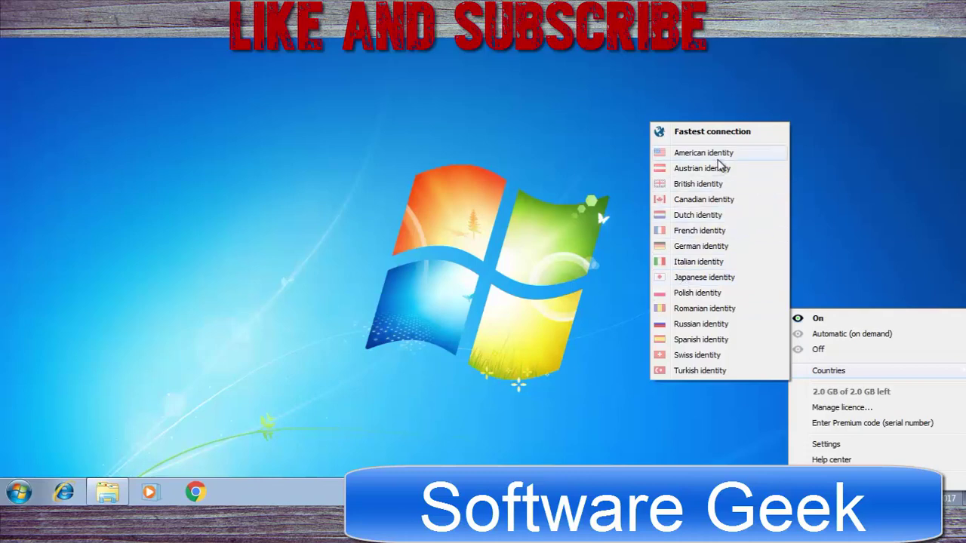
pyautogui.click(702, 169)
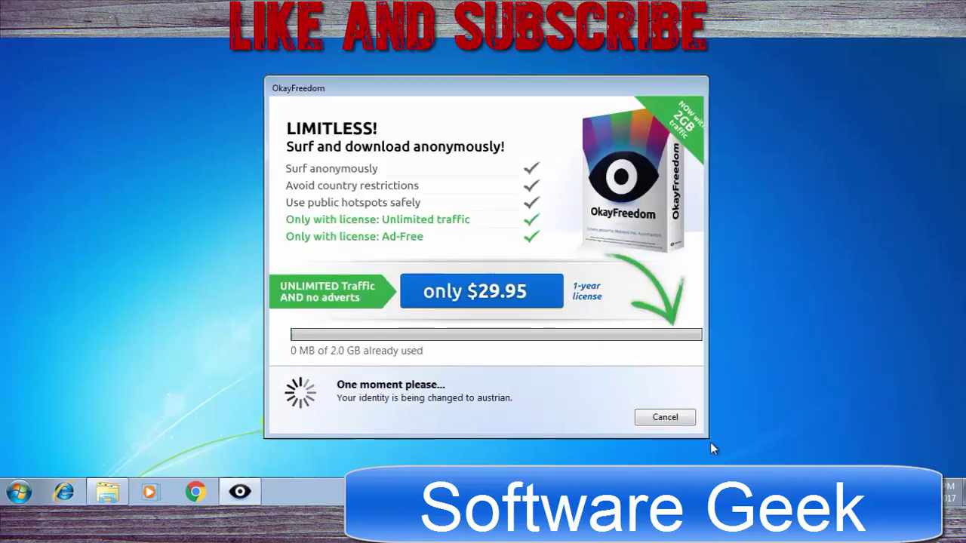